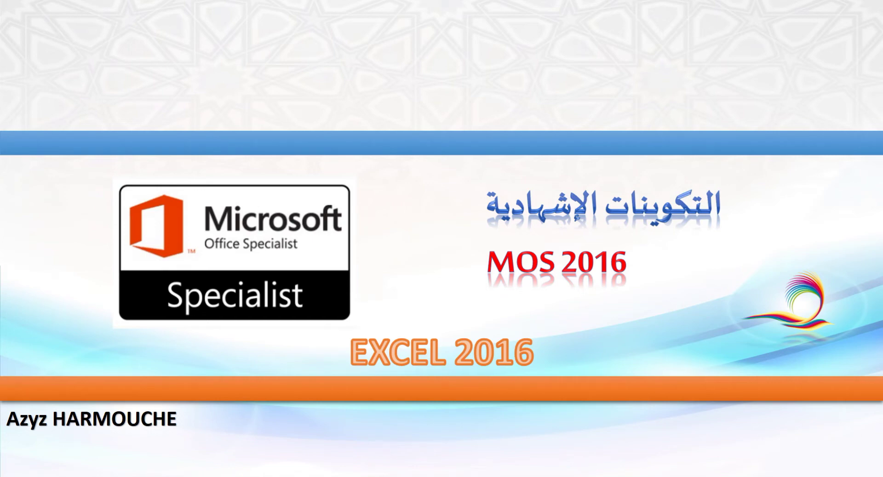
# - Switch to the MOS_Excel2016_Projet2 workbook with the Word document of the same name below it, and show the Tâche 1 instructions
pyautogui.press('super+Tab')
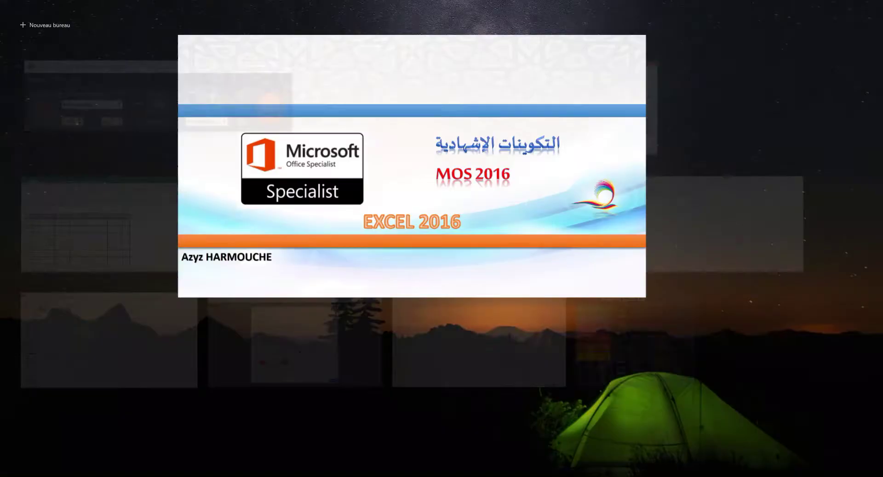
pyautogui.press('Left')
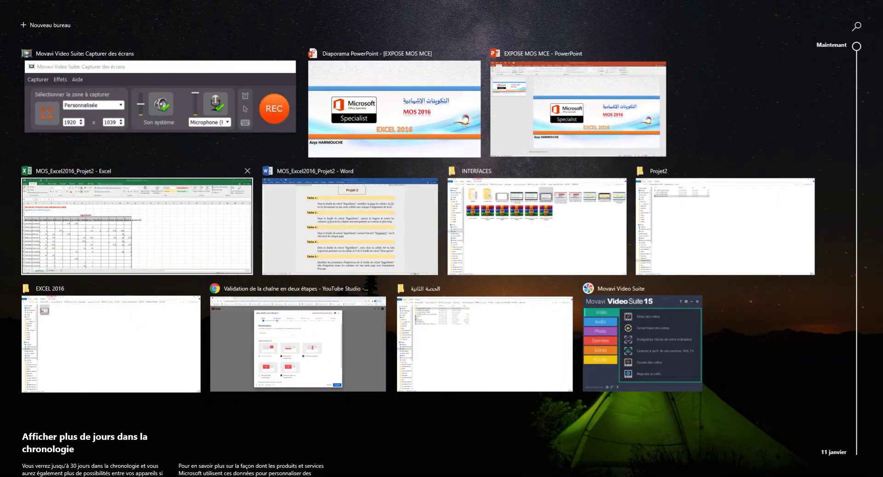
pyautogui.press('Return')
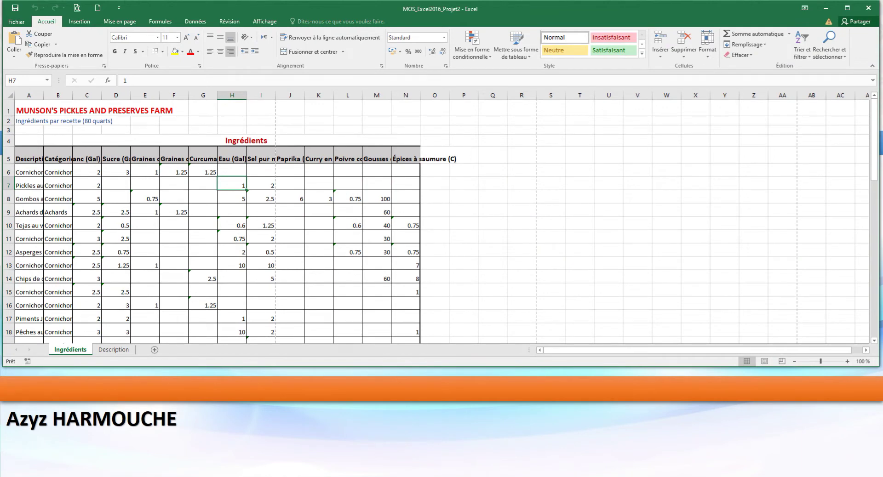
pyautogui.press('super+Tab')
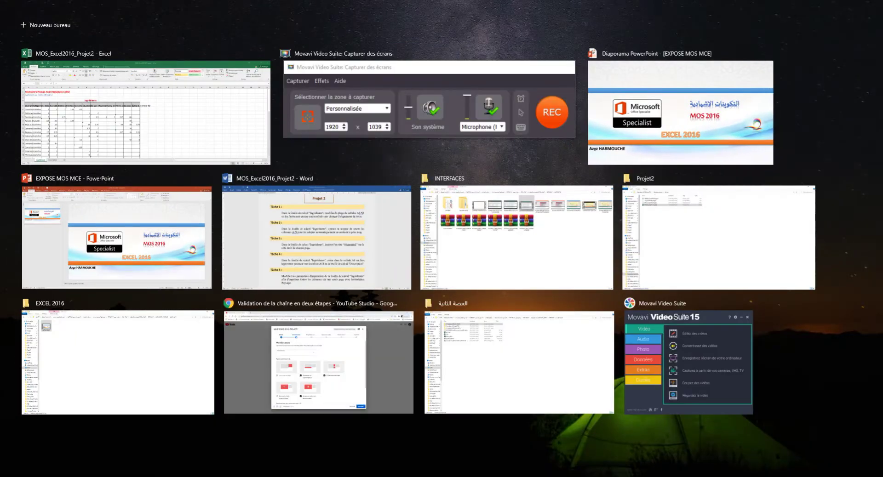
pyautogui.press('Return')
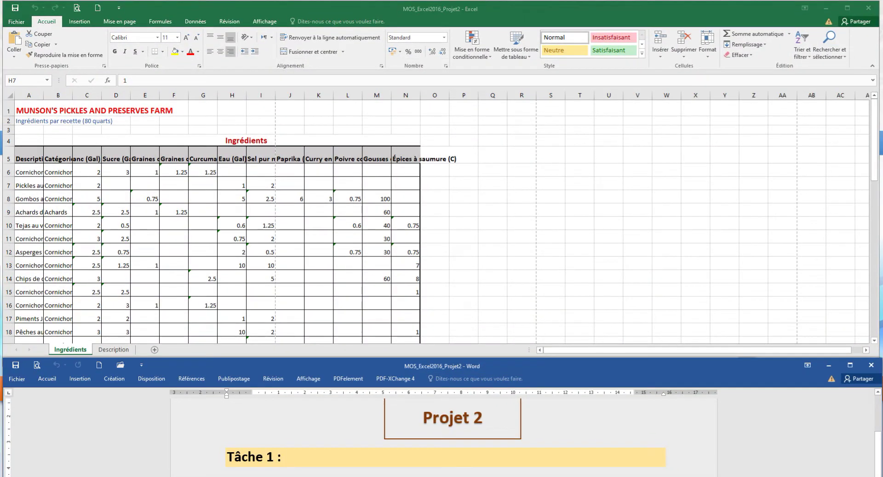
pyautogui.scroll(-1, 444, 437)
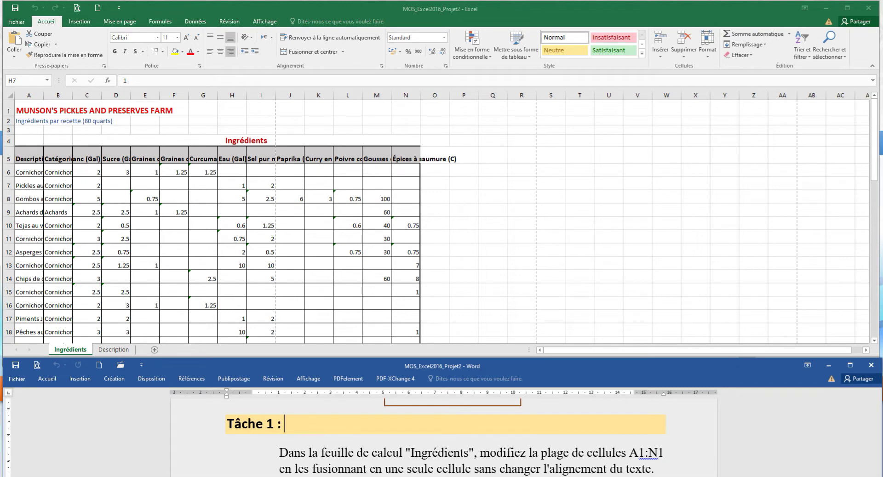
# - Merge cells A1:N1 of the Ingrédients sheet into a single cell without centering the text
pyautogui.hotkey('alt', 'Tab')
pyautogui.moveTo(174, 121); pyautogui.dragTo(29, 131)
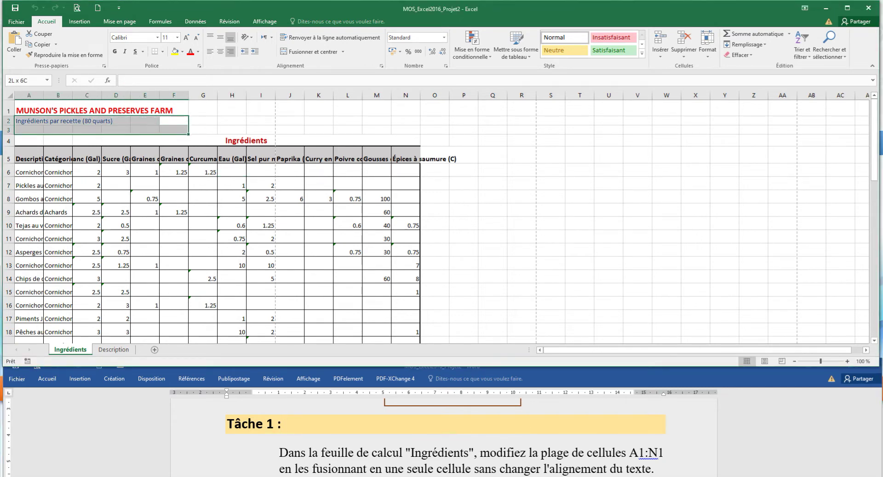
pyautogui.click(43, 111)
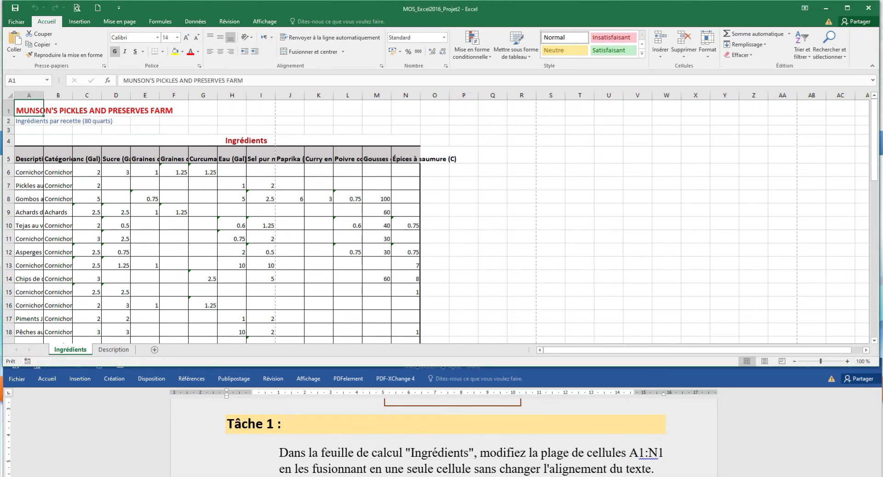
pyautogui.moveTo(43, 110); pyautogui.dragTo(409, 110)
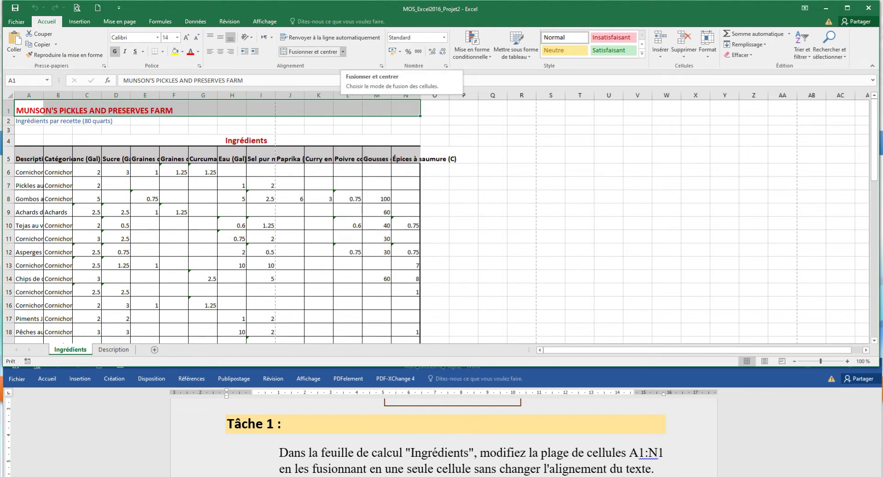
pyautogui.click(342, 52)
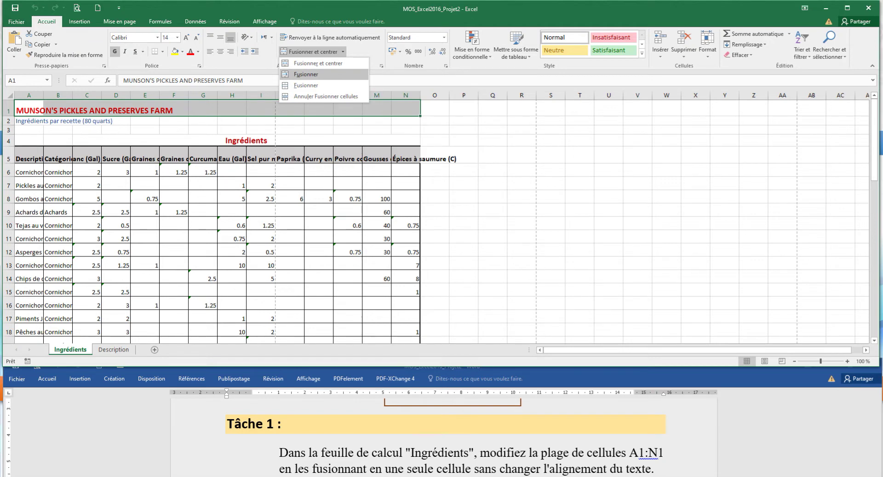
pyautogui.click(305, 74)
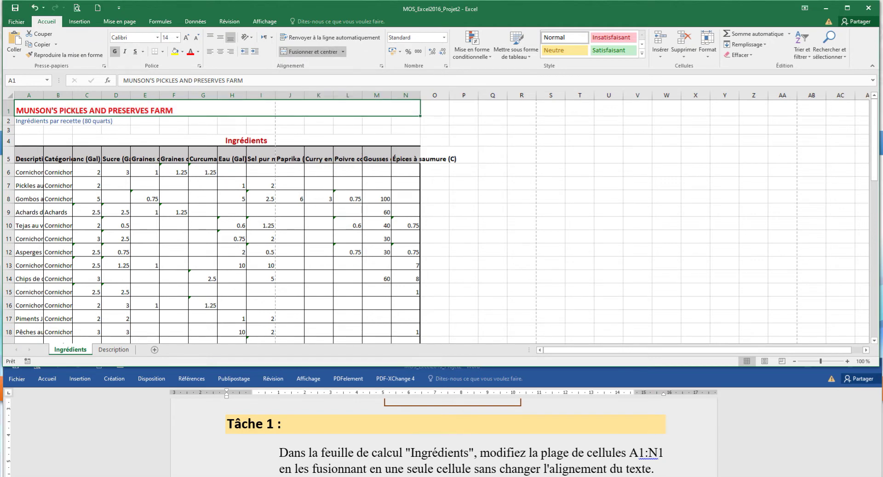
# - Bring up the Tâche 2 instructions in Word and autofit columns A:N of the Ingrédients sheet to their longest content
pyautogui.click(285, 424)
pyautogui.scroll(-2, 443, 438)
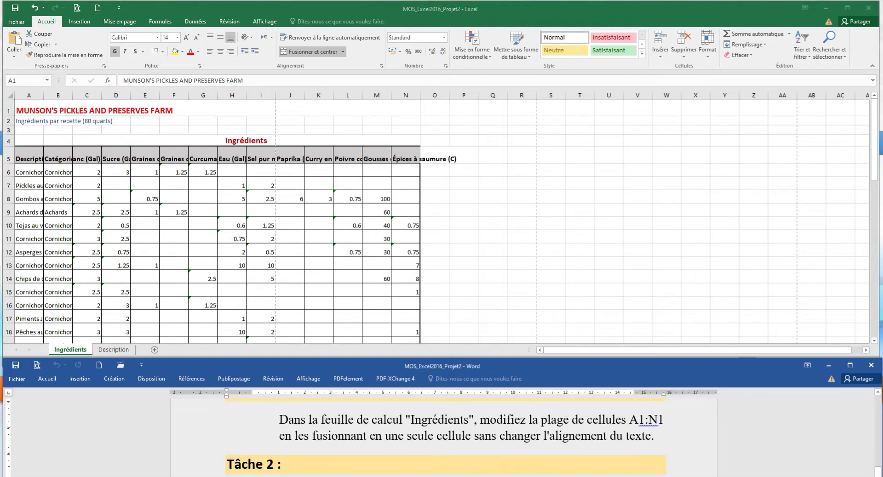
pyautogui.scroll(-1, 554, 438)
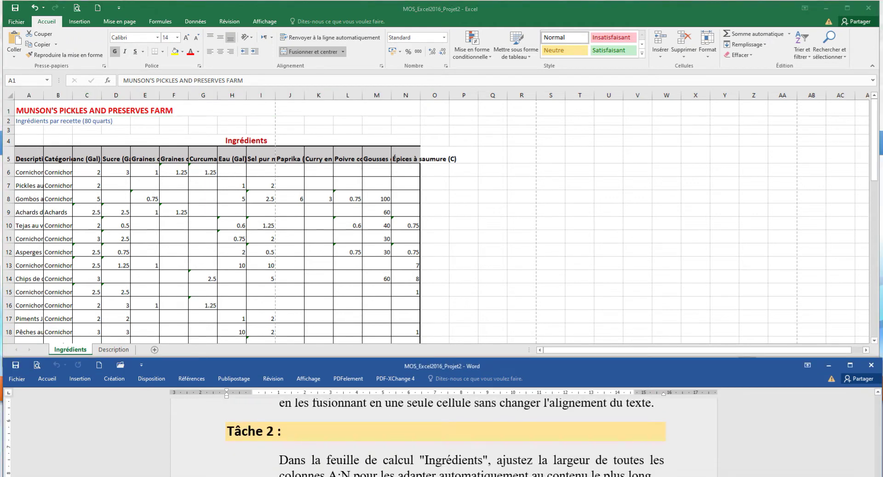
pyautogui.scroll(-1, 446, 438)
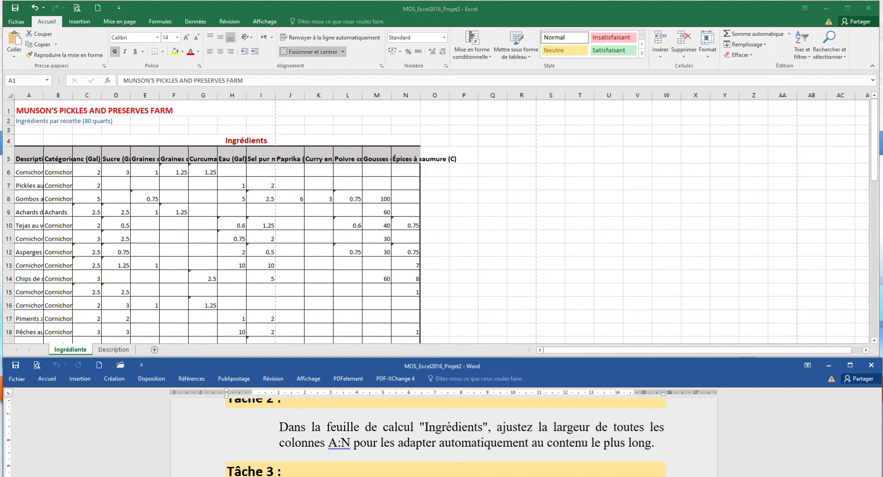
pyautogui.hotkey('alt', 'Tab')
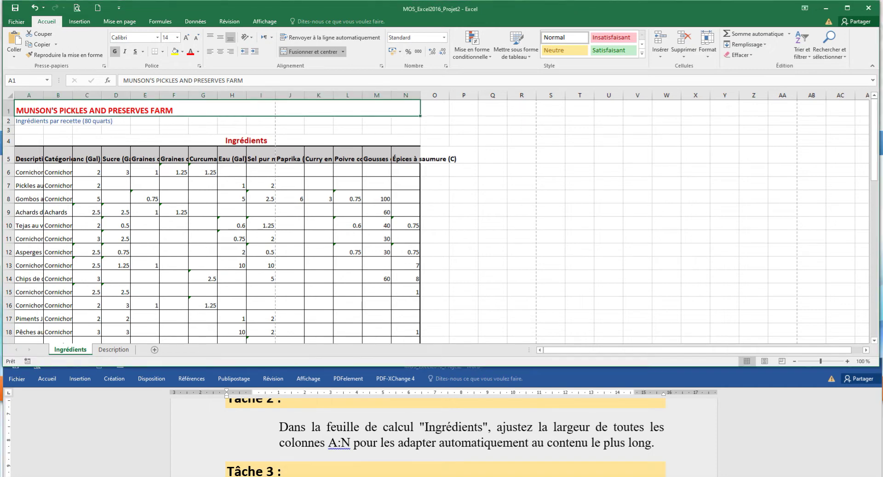
pyautogui.moveTo(28, 95); pyautogui.dragTo(419, 95)
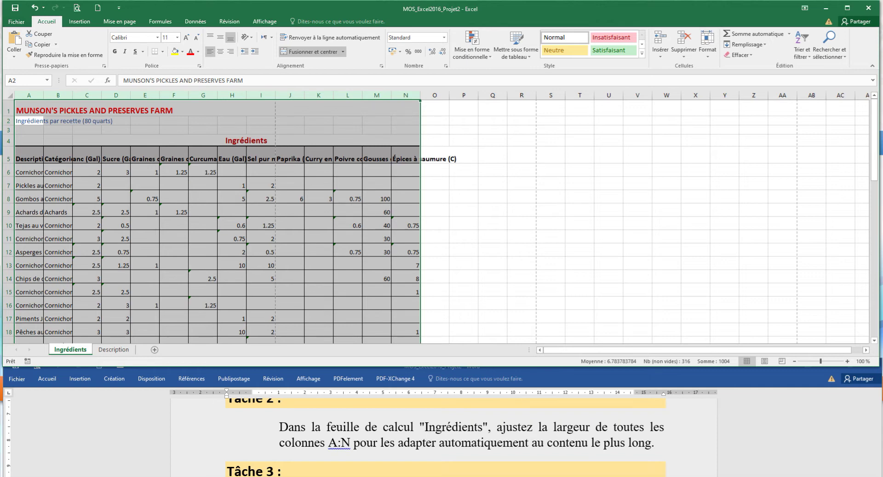
pyautogui.doubleClick(188, 95)
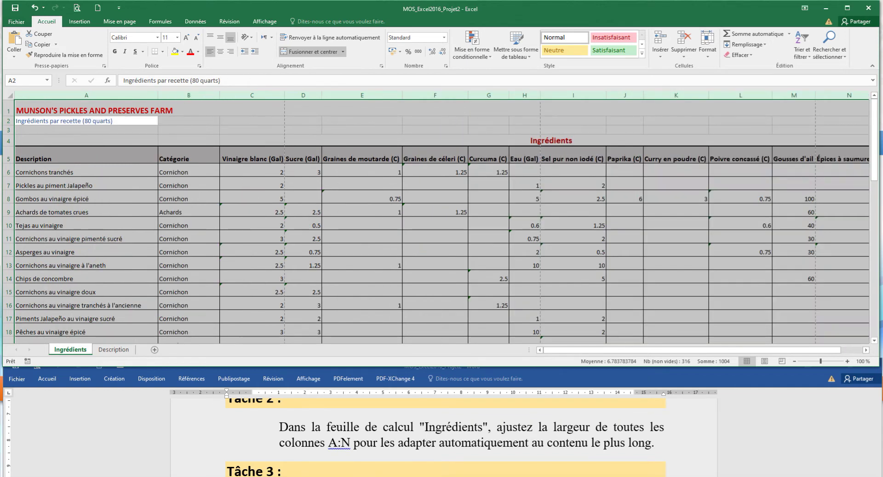
pyautogui.scroll(-6, 437, 221)
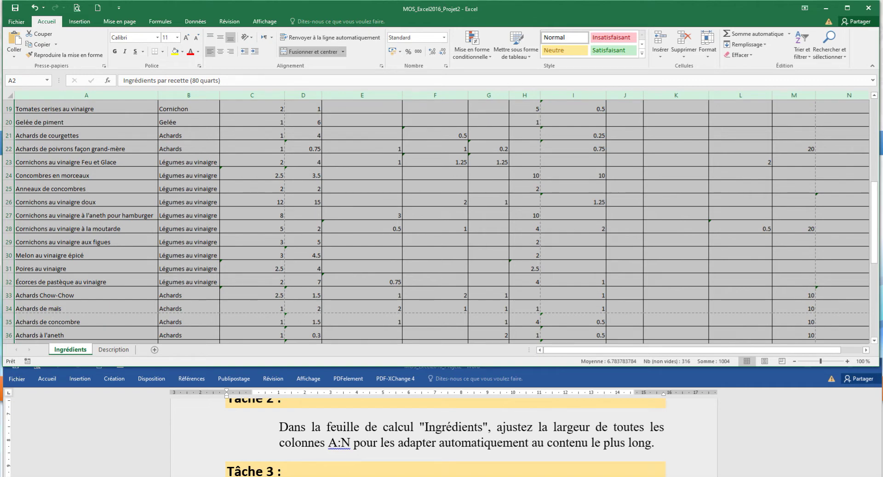
# - Show the Tâche 3 instructions in Word, and open the right header section of the Ingrédients sheet for editing
pyautogui.hotkey('alt', 'Tab')
pyautogui.scroll(-3, 444, 437)
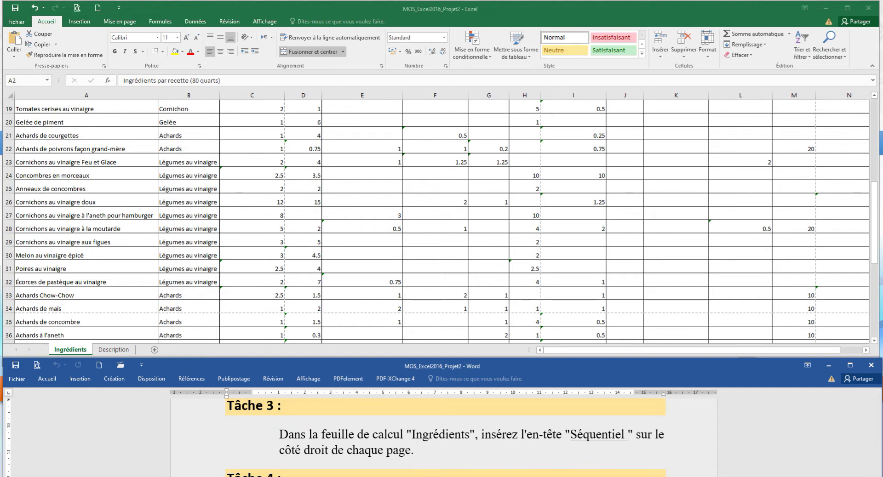
pyautogui.click(9, 96)
pyautogui.scroll(6, 441, 220)
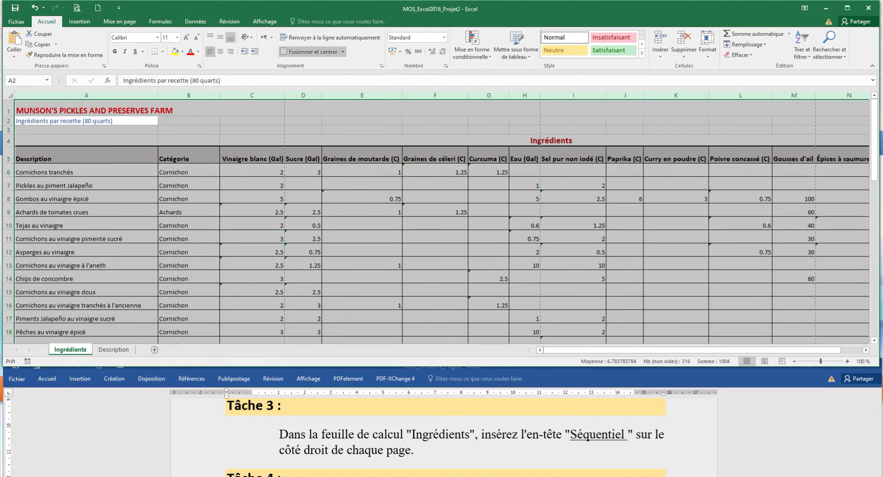
pyautogui.click(544, 141)
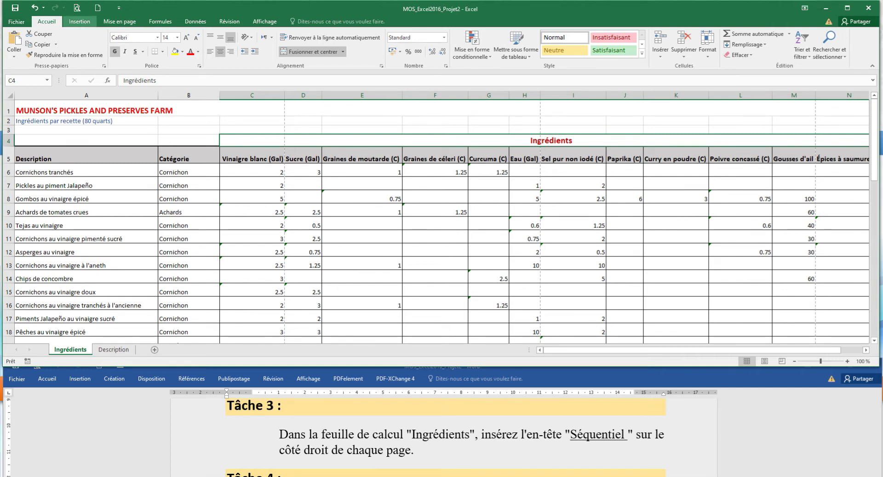
pyautogui.click(79, 22)
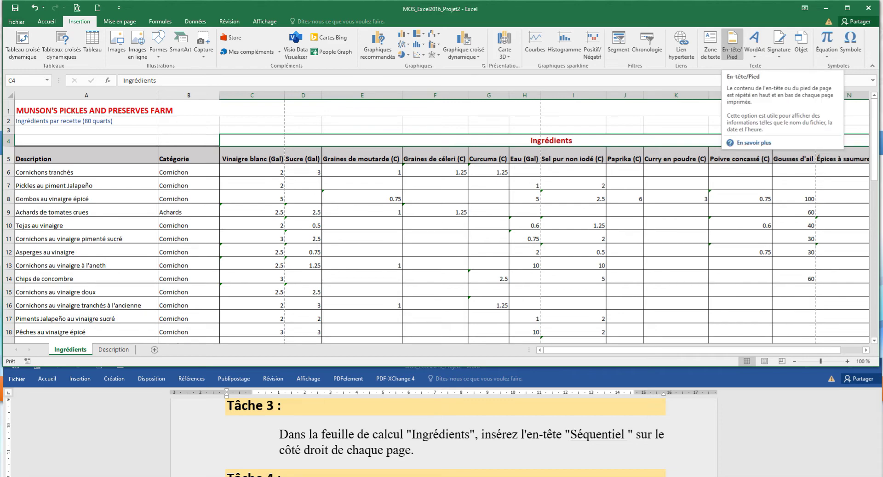
pyautogui.click(732, 46)
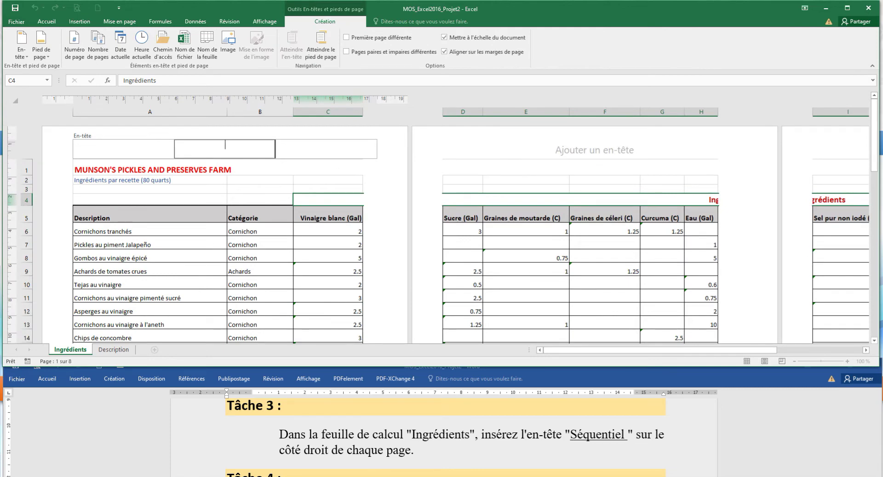
pyautogui.click(124, 149)
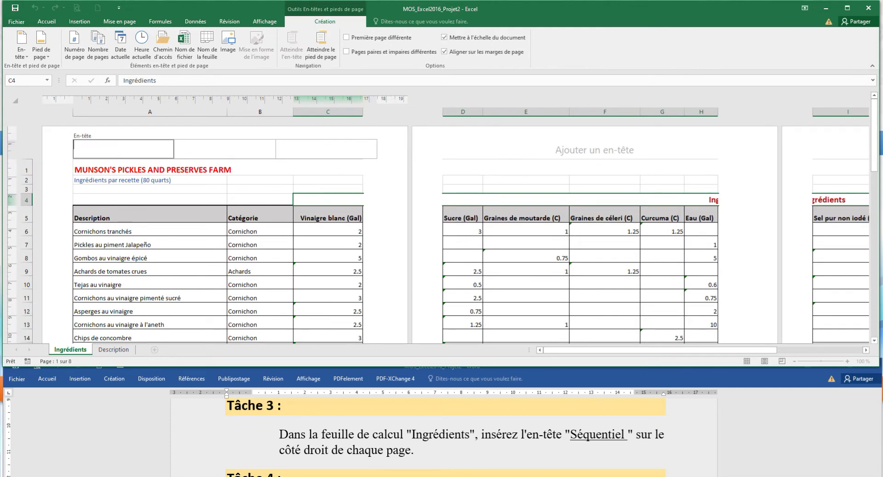
pyautogui.click(225, 149)
pyautogui.click(326, 149)
pyautogui.click(225, 149)
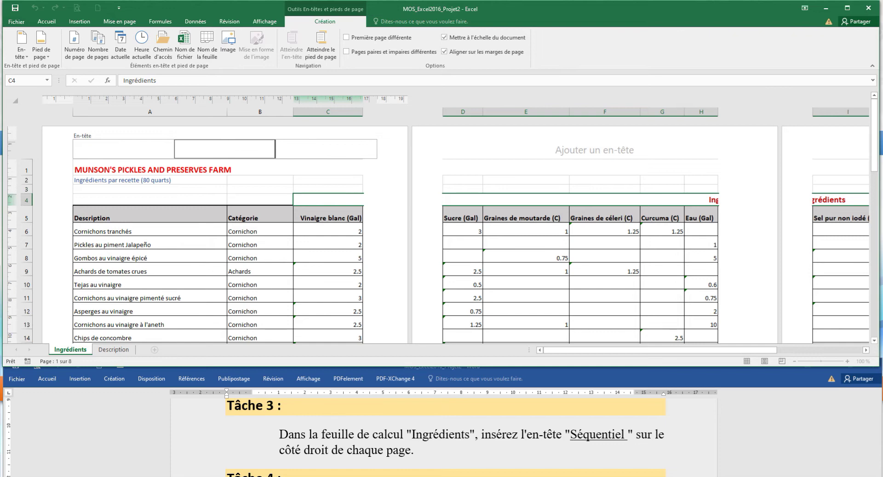
pyautogui.click(326, 149)
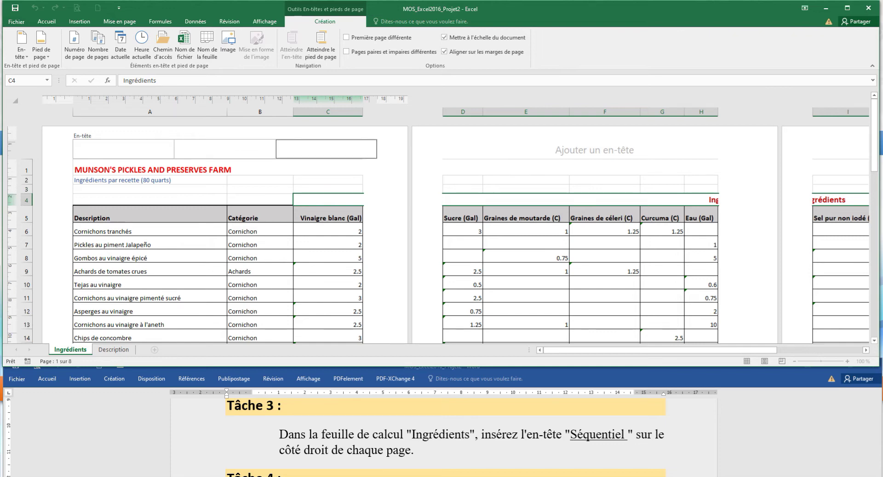
# - Copy "Séquentiel" from the Word instructions into the right header section of the Ingrédients sheet and leave header editing
pyautogui.click(597, 434)
pyautogui.moveTo(569, 434); pyautogui.dragTo(625, 434)
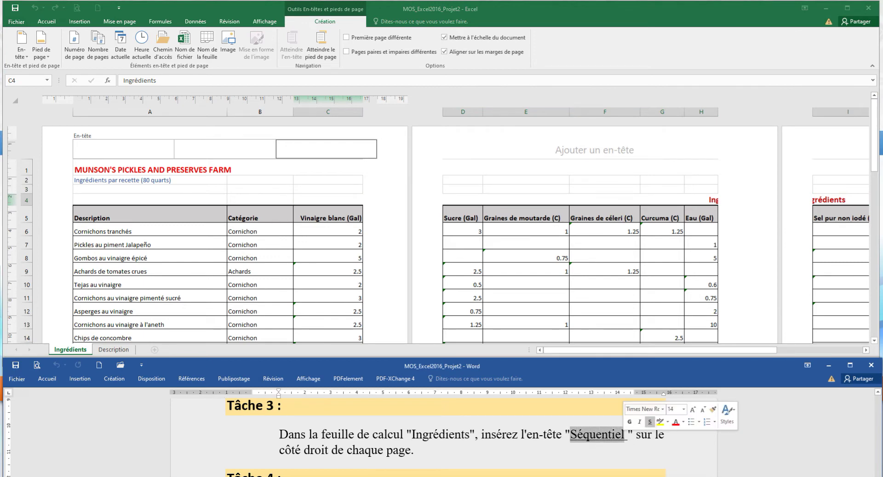
pyautogui.hotkey('ctrl', 'c')
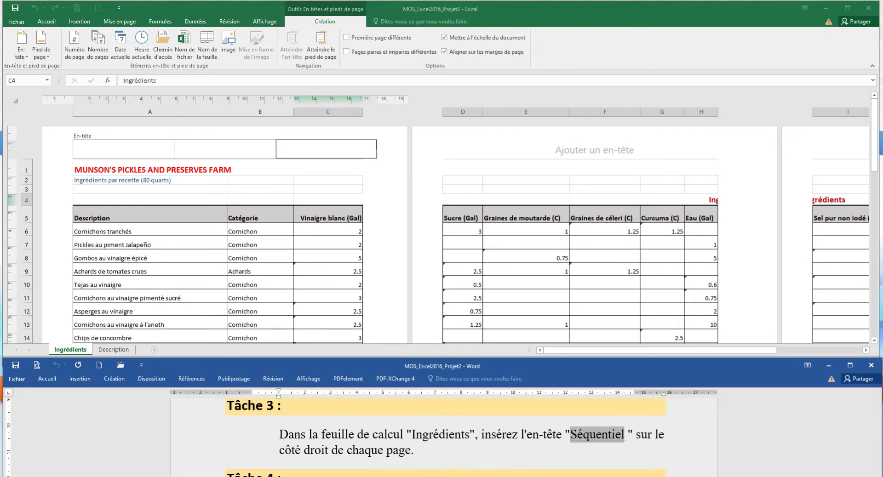
pyautogui.click(327, 149)
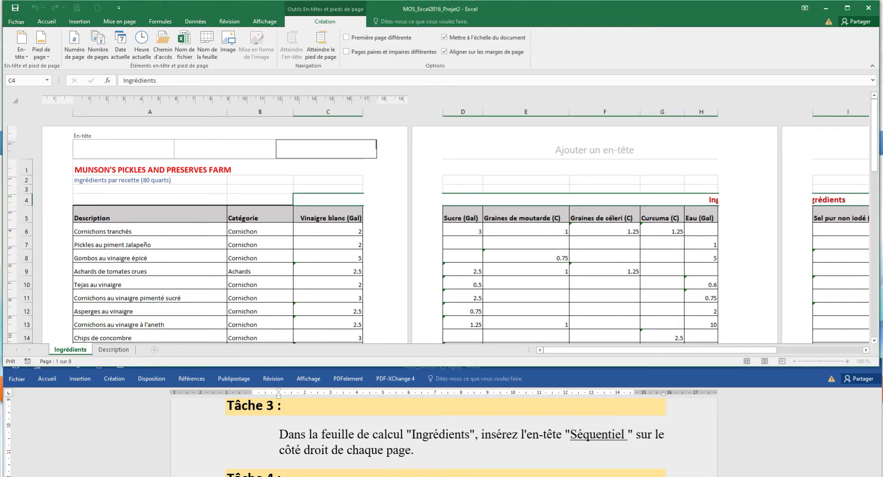
pyautogui.hotkey('ctrl', 'v')
pyautogui.click(259, 199)
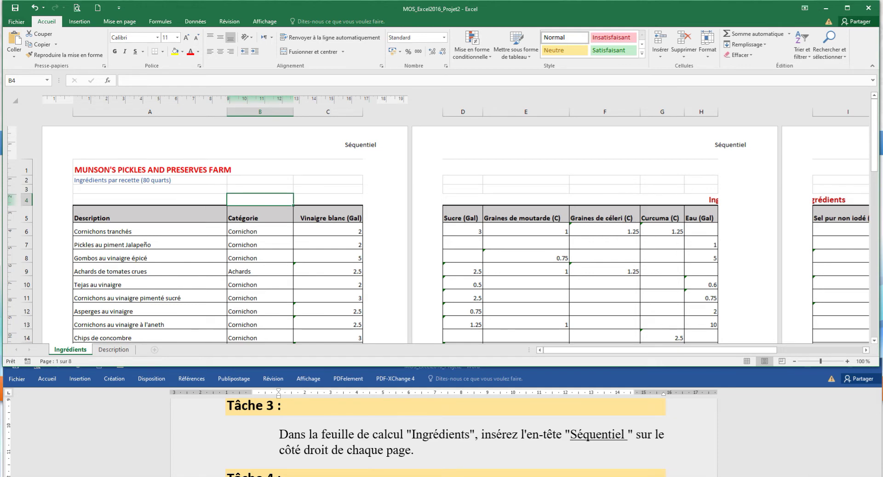
# - Bring up the Tâche 4 instructions in Word and return the Ingrédients sheet to Normal view
pyautogui.hotkey('alt', 'Tab')
pyautogui.scroll(-3, 445, 437)
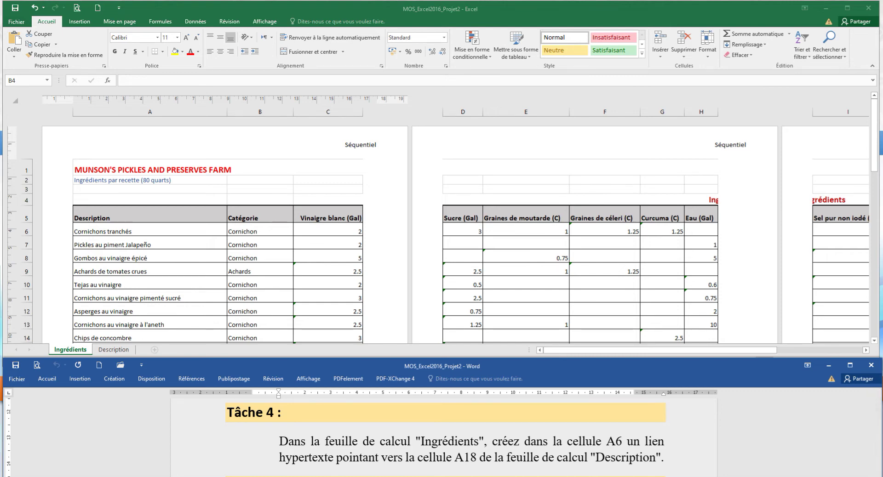
pyautogui.click(260, 199)
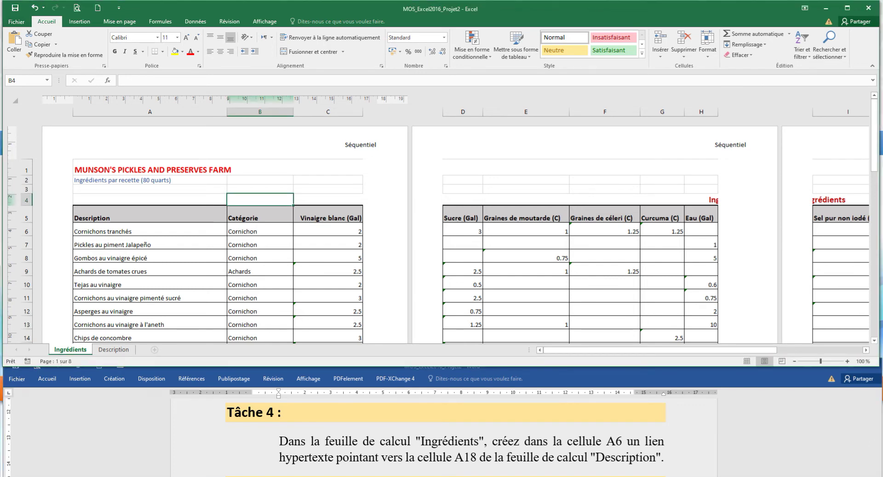
pyautogui.click(747, 361)
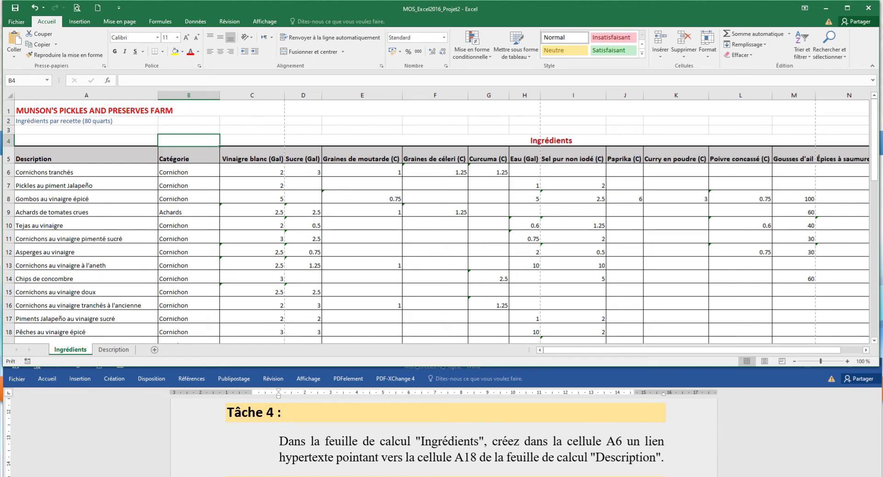
# - Insert a hyperlink in cell A6 of the Ingrédients sheet pointing to cell A18 of the Description sheet in this document
pyautogui.click(86, 170)
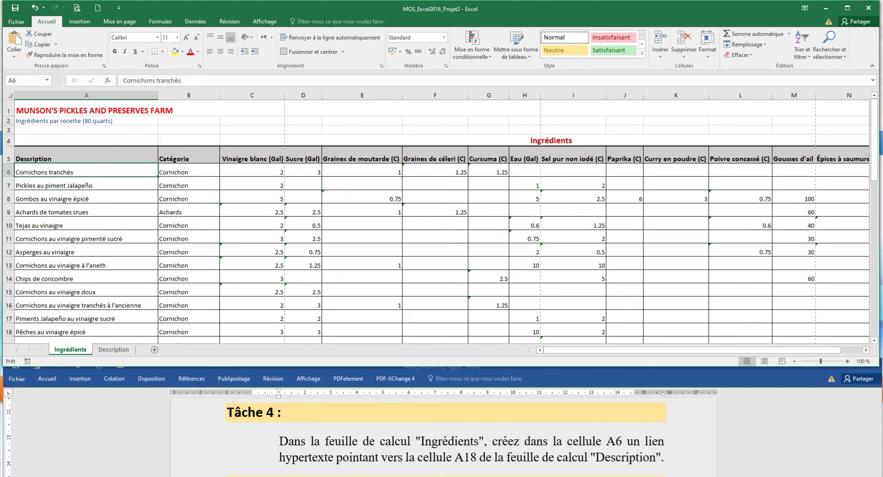
pyautogui.click(79, 21)
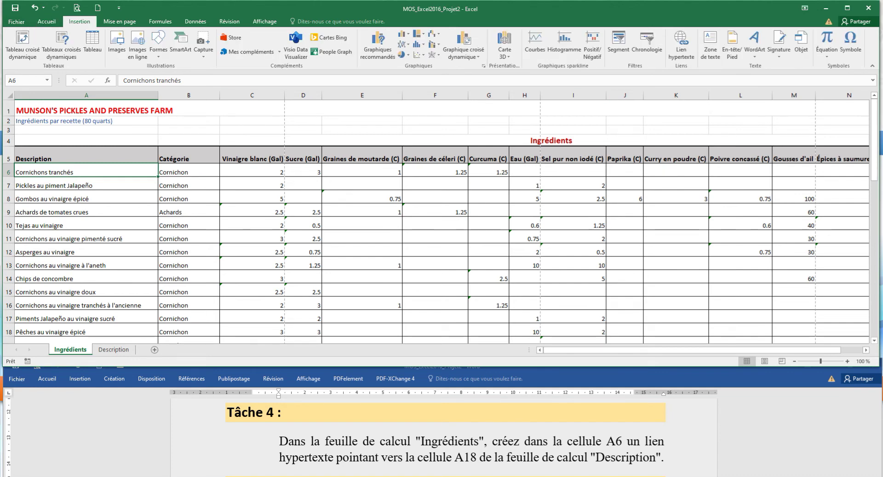
pyautogui.click(681, 44)
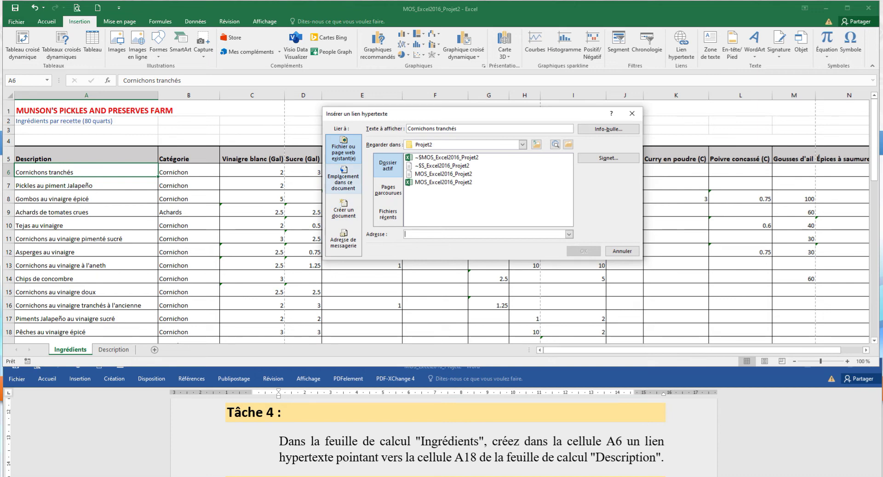
pyautogui.click(343, 179)
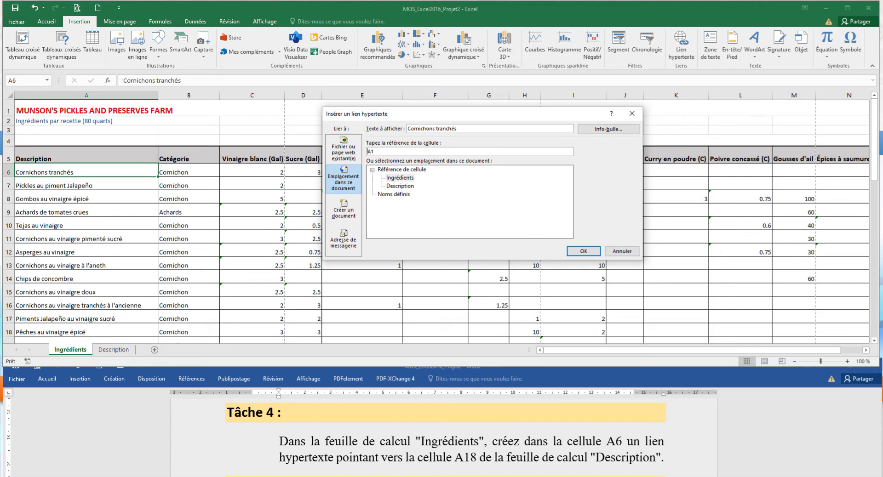
pyautogui.click(399, 185)
pyautogui.click(374, 151)
pyautogui.write('8')
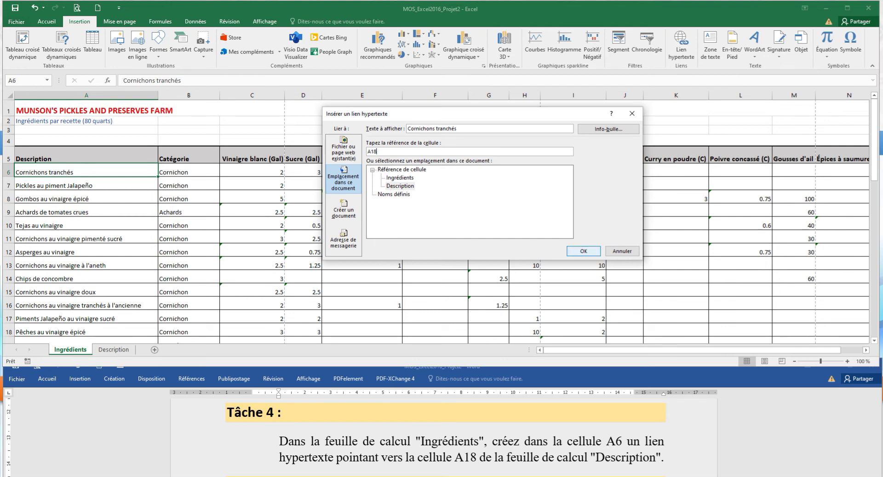
pyautogui.click(583, 251)
pyautogui.press('Return')
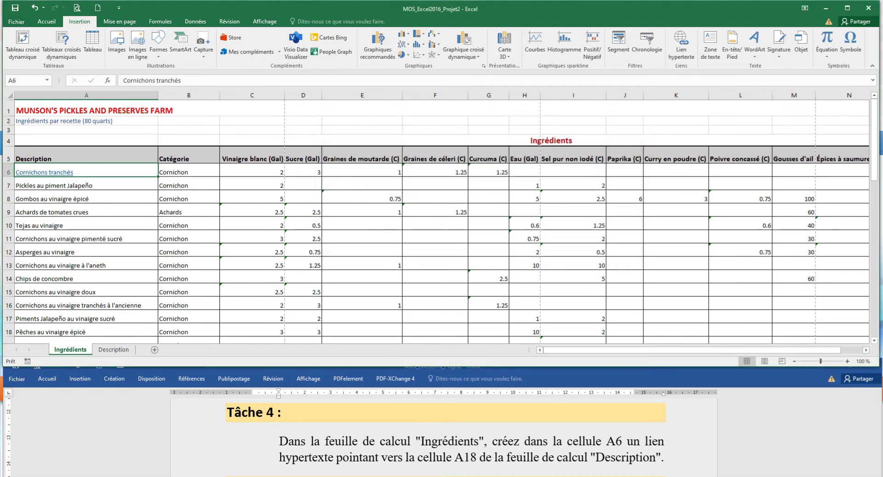
# - Scroll the Word instructions to the Tâche 5 heading, return to Excel and test the hyperlink in cell A6
pyautogui.click(375, 441)
pyautogui.scroll(-1, 375, 441)
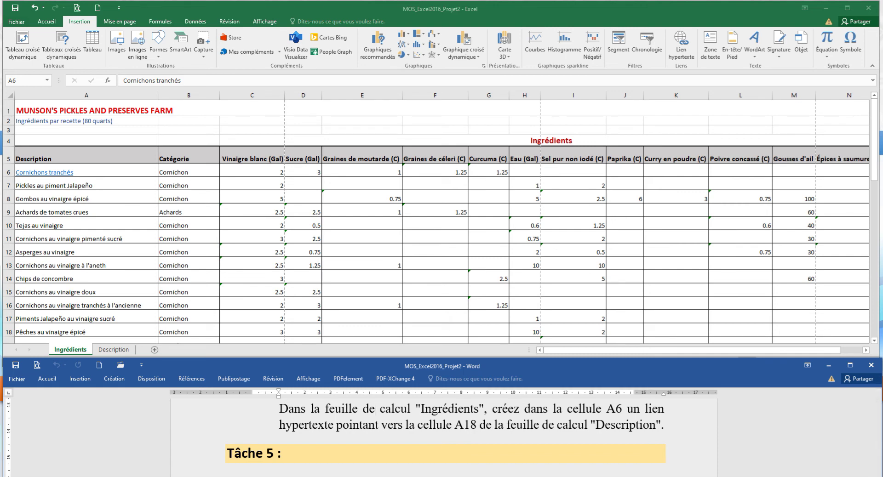
pyautogui.hotkey('alt', 'Tab')
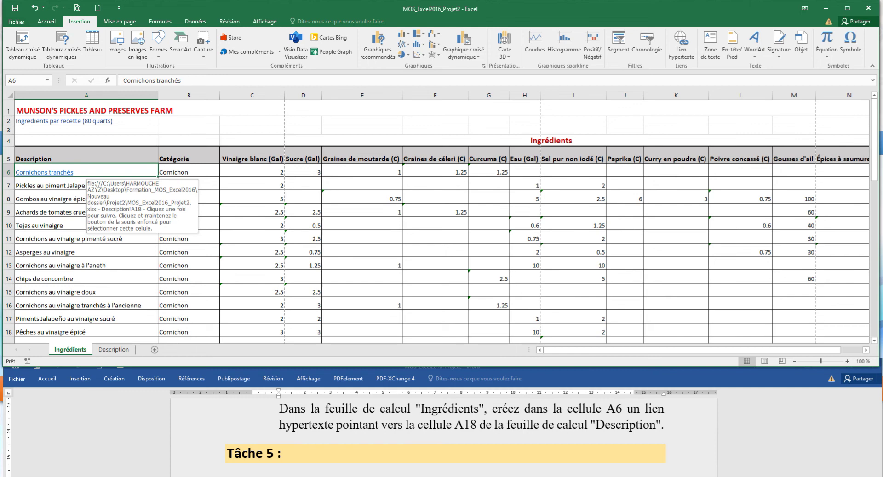
pyautogui.click(69, 173)
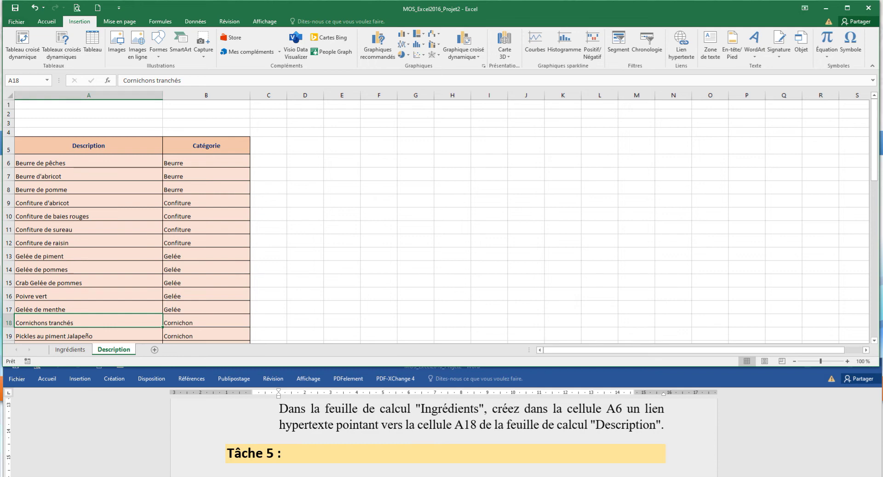
# - Delete the completed task text above the Tâche 5 heading in Word and show the Tâche 5 instructions
pyautogui.click(376, 409)
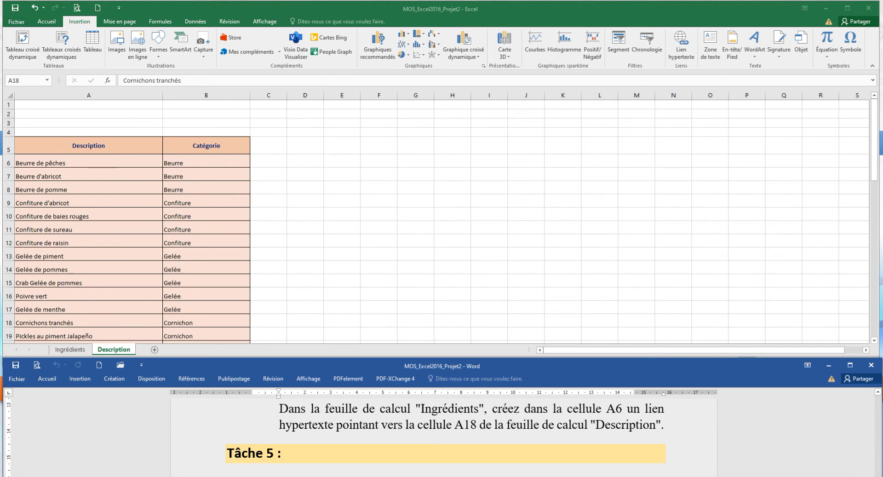
pyautogui.moveTo(663, 425); pyautogui.dragTo(370, 308)
pyautogui.press('Delete')
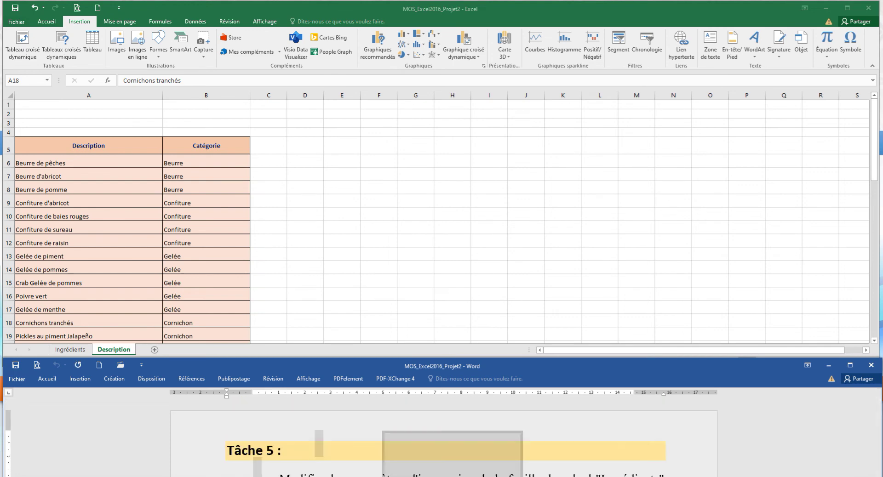
pyautogui.scroll(-5, 444, 436)
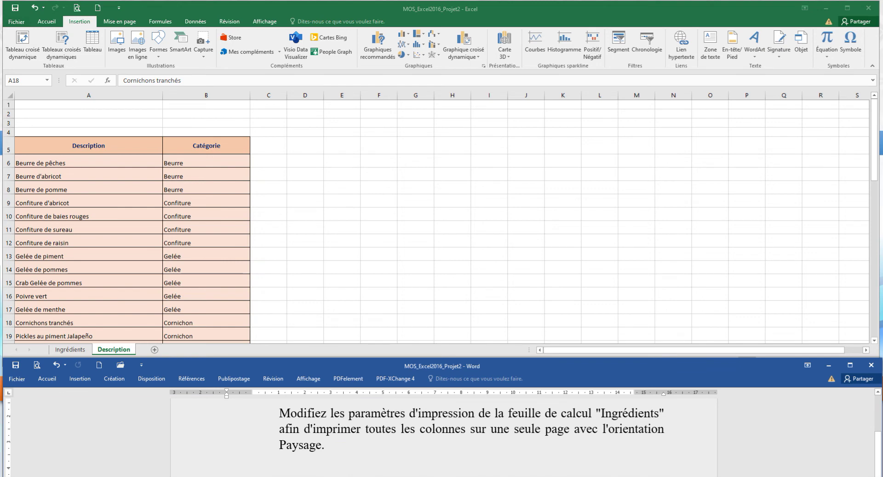
# - Set the Ingrédients sheet's print scaling to fit all columns on one page
pyautogui.click(70, 350)
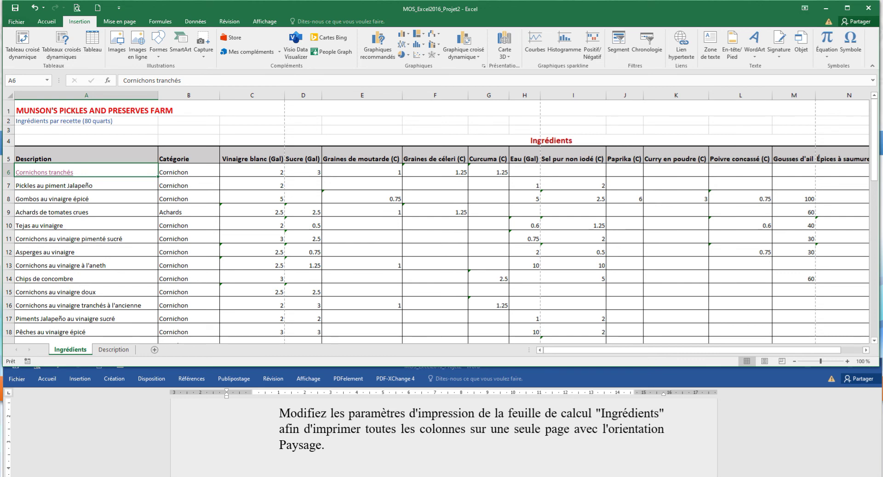
pyautogui.click(188, 211)
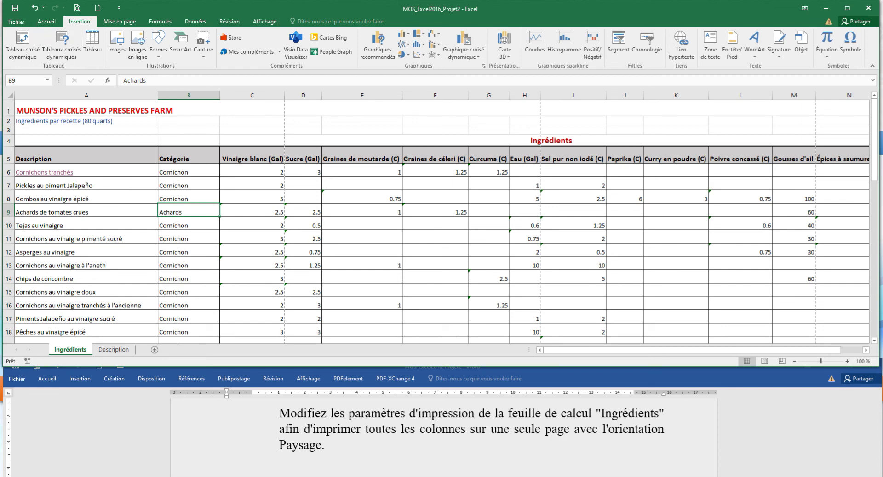
pyautogui.click(17, 22)
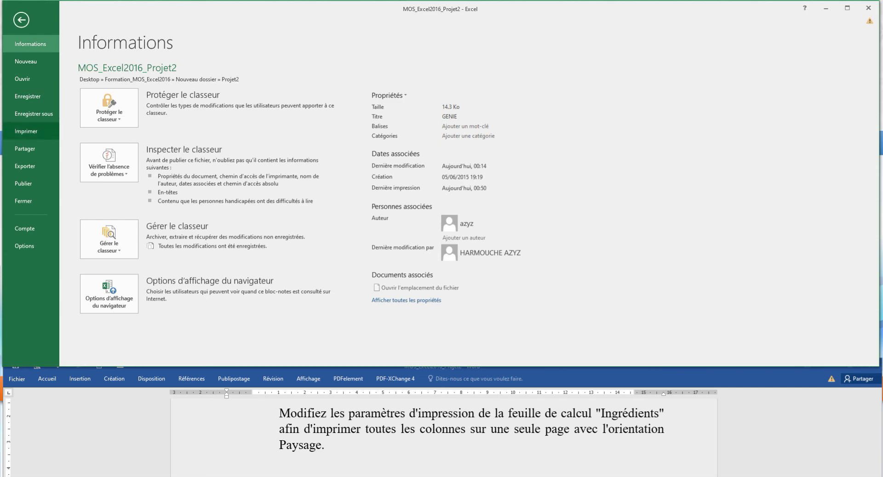
pyautogui.click(28, 131)
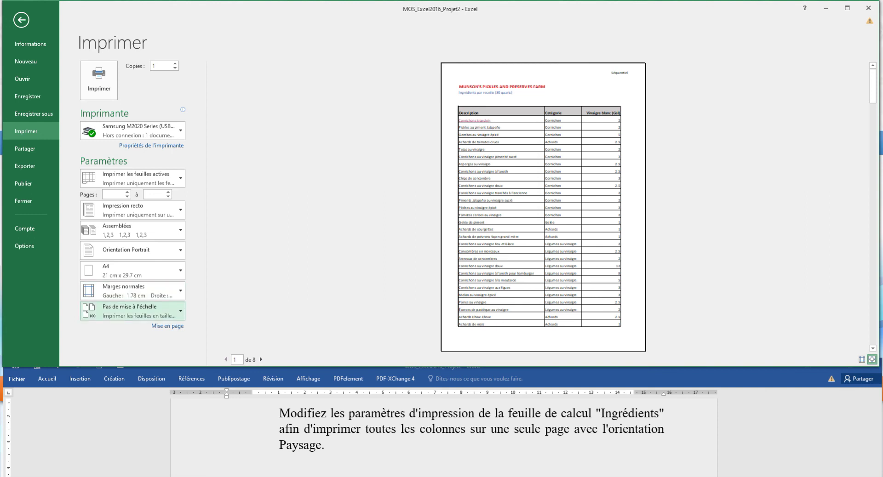
pyautogui.click(133, 312)
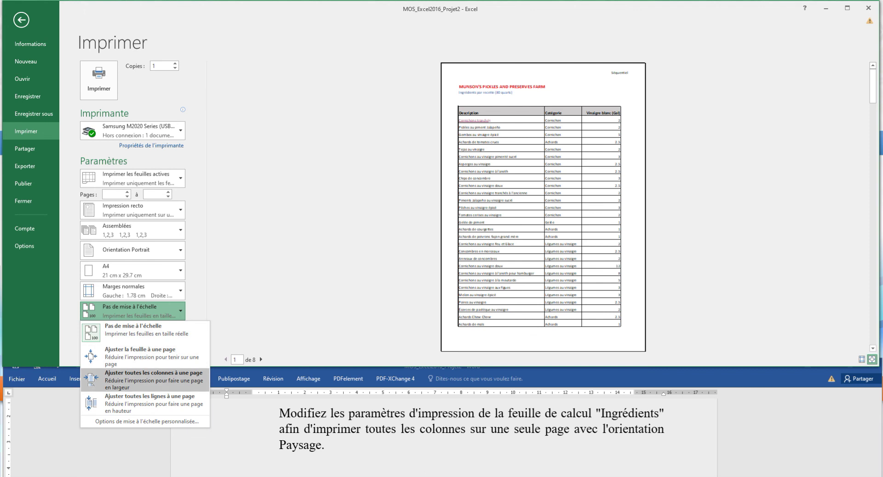
pyautogui.click(138, 378)
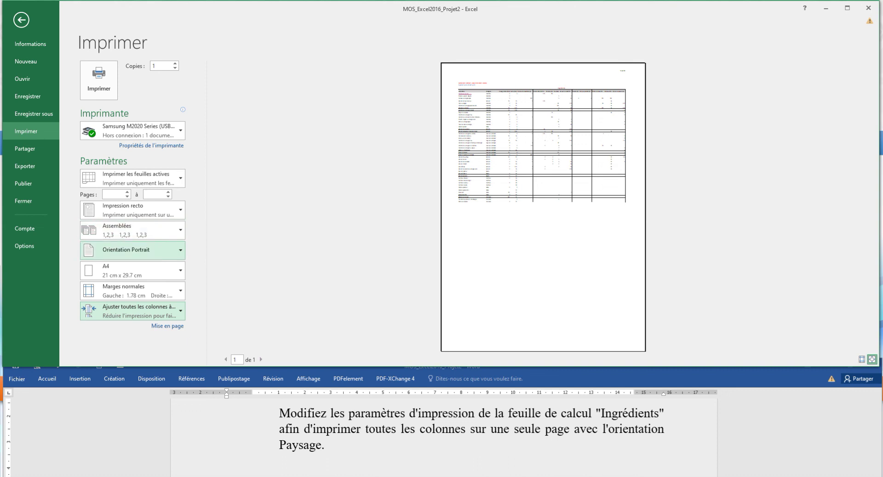
# - Set the Ingrédients sheet's print orientation to landscape (Paysage) and return to the worksheet
pyautogui.click(133, 250)
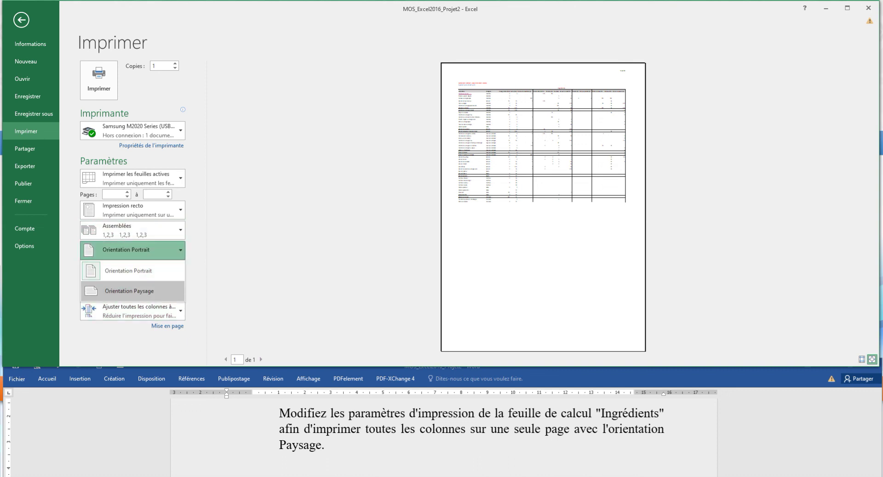
pyautogui.click(129, 291)
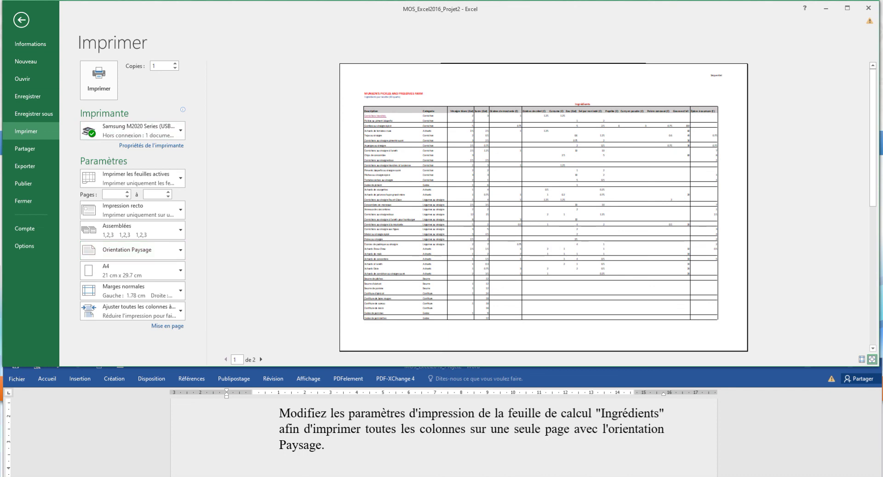
pyautogui.click(21, 20)
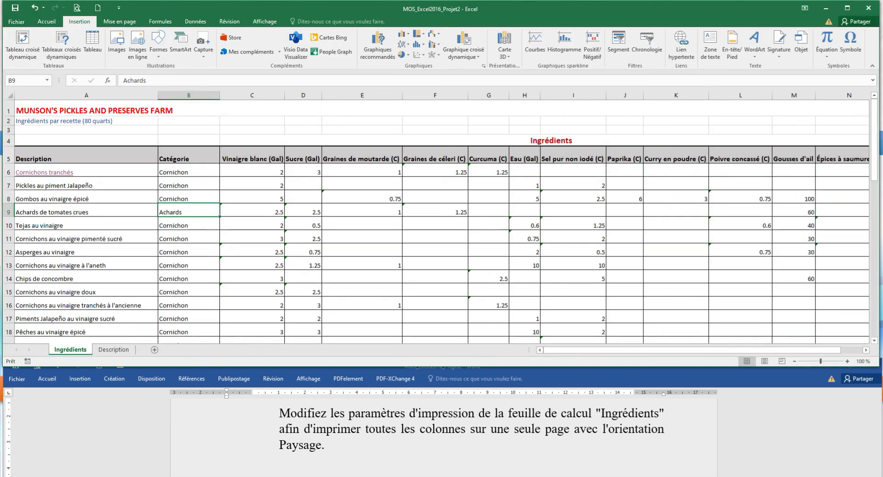
# - Switch to the Word instructions and bring the Tâche 5 heading back into view
pyautogui.scroll(-3, 444, 437)
pyautogui.scroll(4, 444, 438)
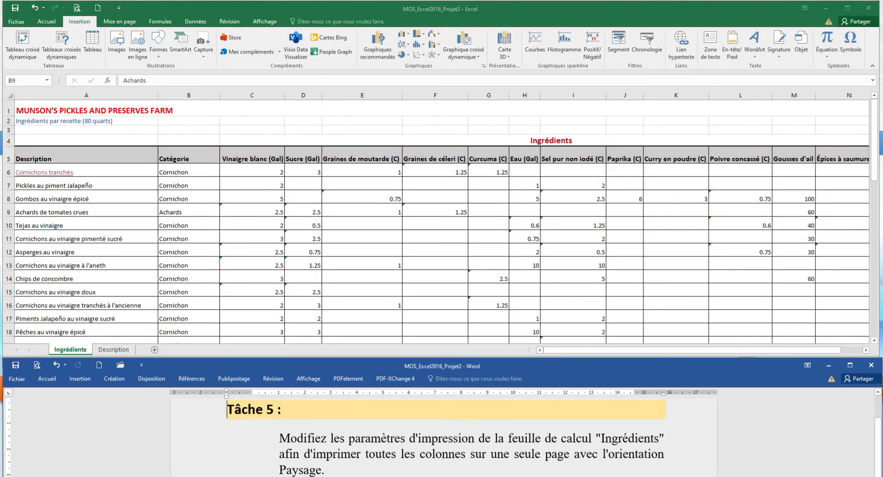